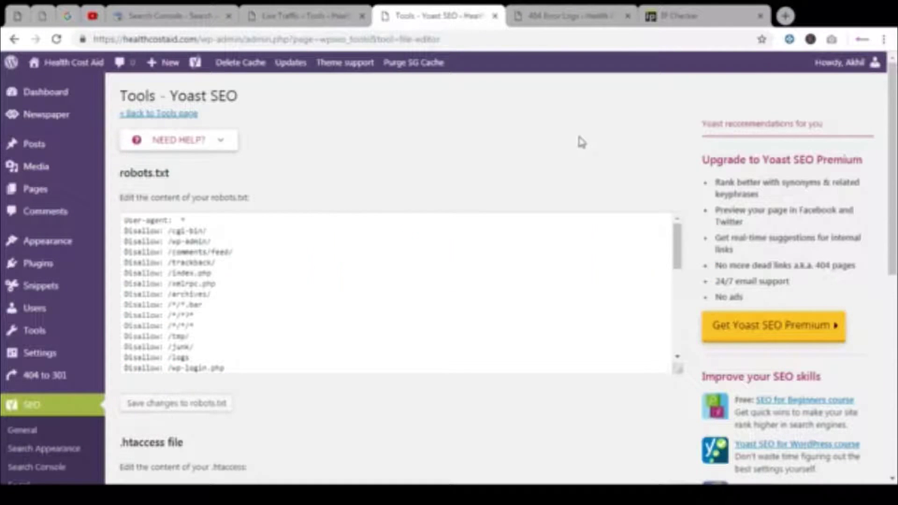
Switch back to the Wordfence Live Traffic log browser tab.
click(348, 10)
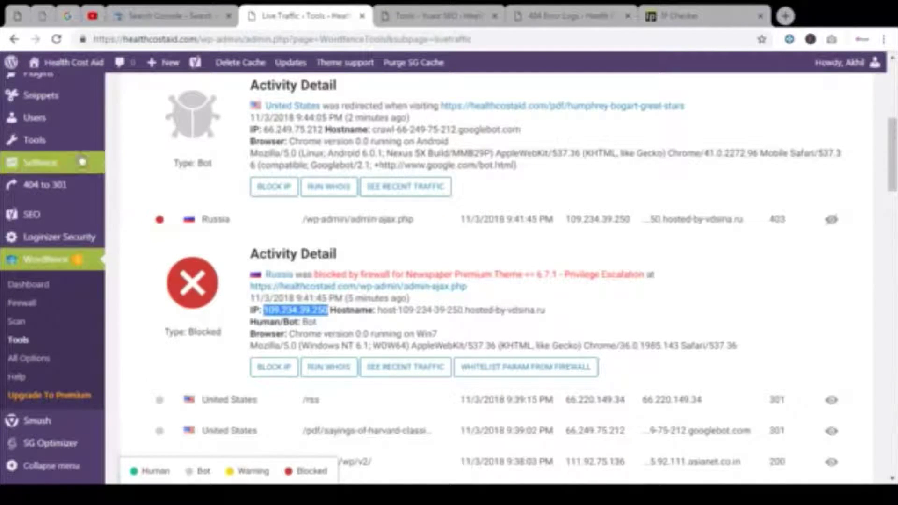
scroll(56, 141, up, 3)
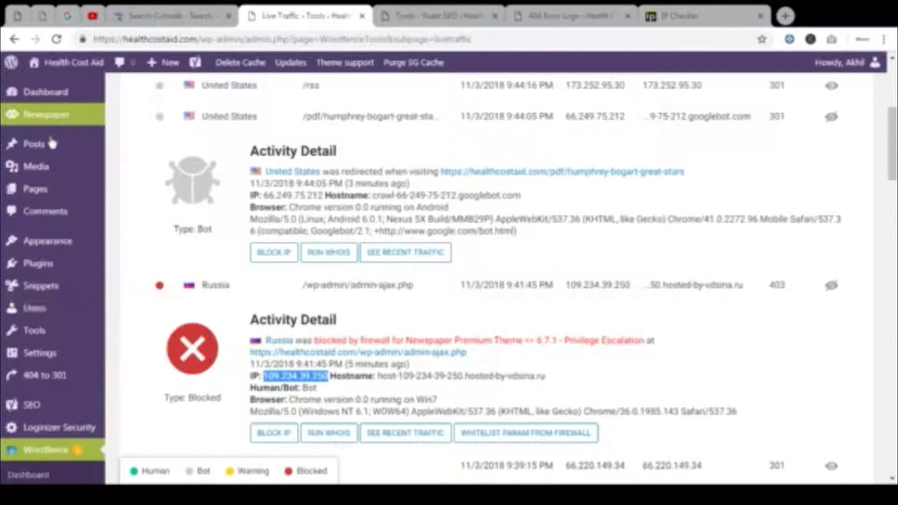
mouse_move(39, 263)
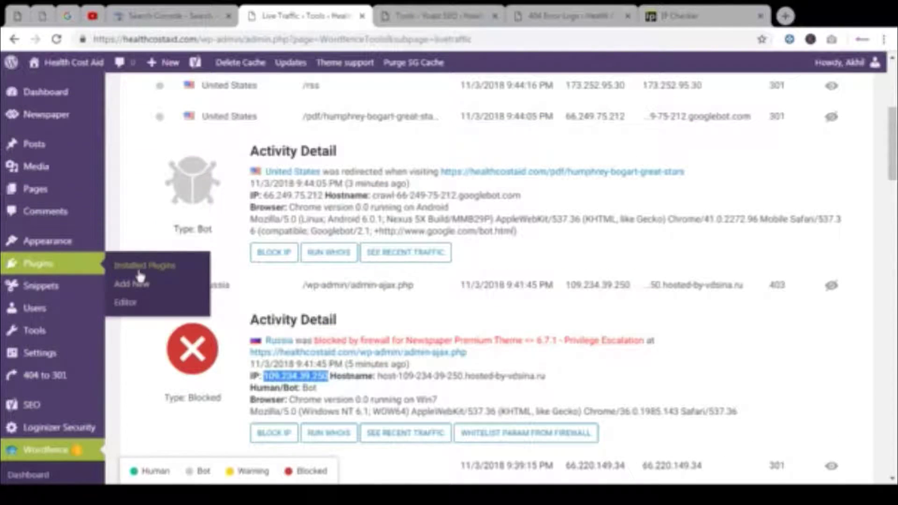
Open Add New plugins in a new tab, search for Wordfence, and go to Wordfence Tools.
middle_click(159, 298)
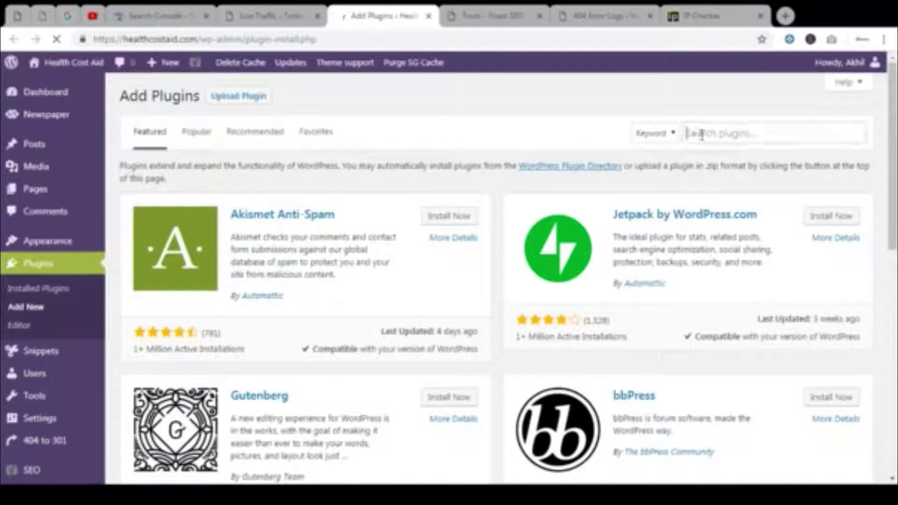
click(702, 134)
text(wp pl)
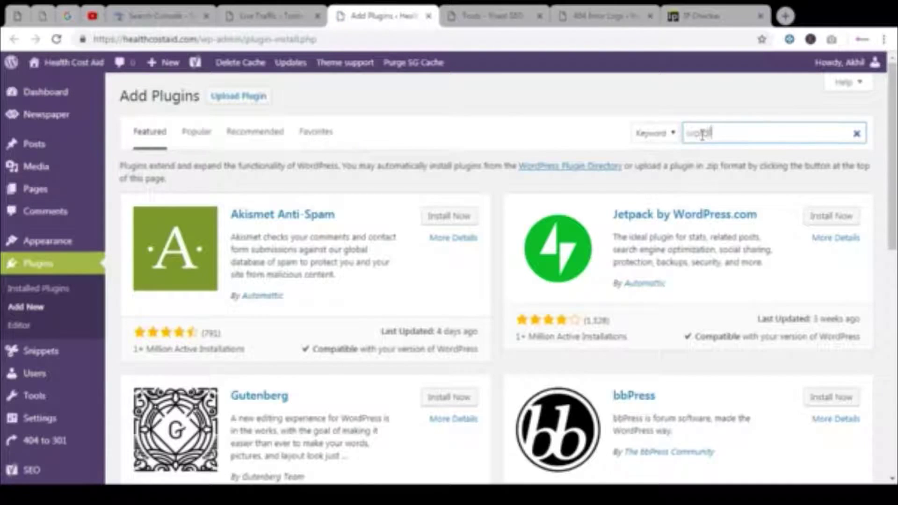
text(ce)
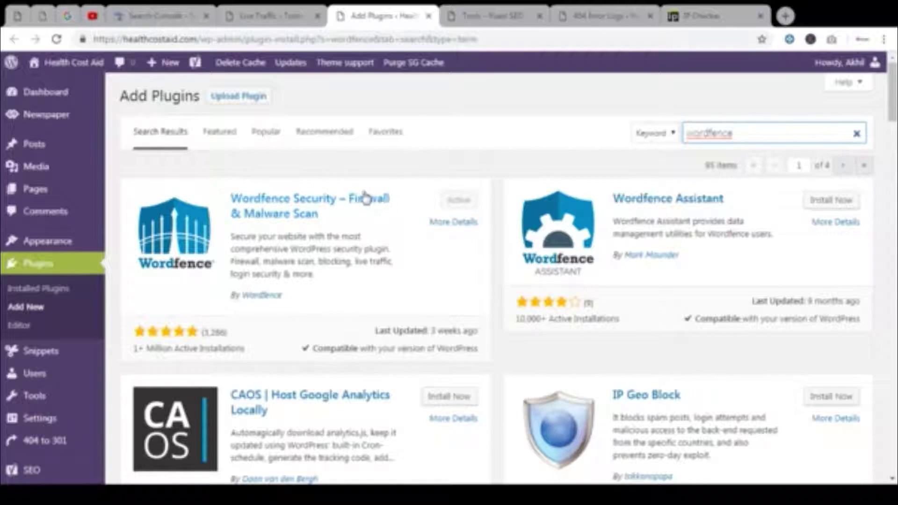
scroll(361, 190, down, 2)
scroll(361, 175, down, 2)
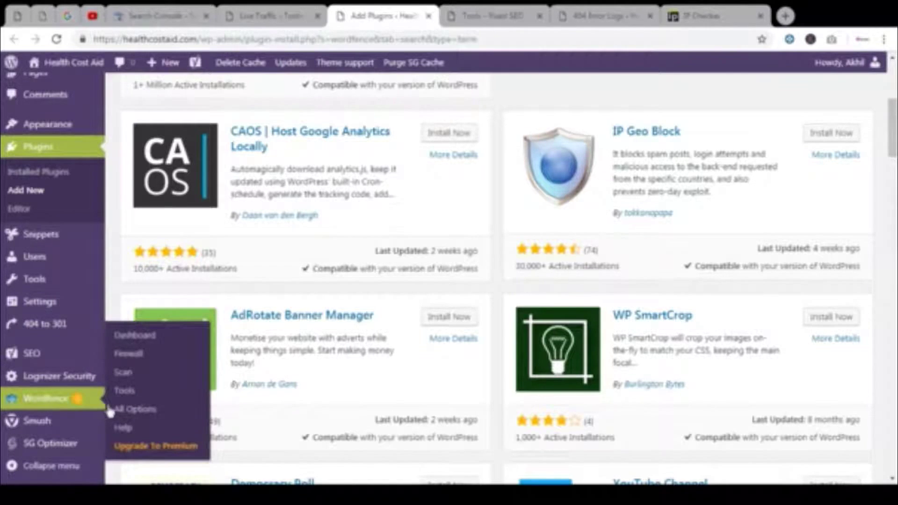
click(124, 409)
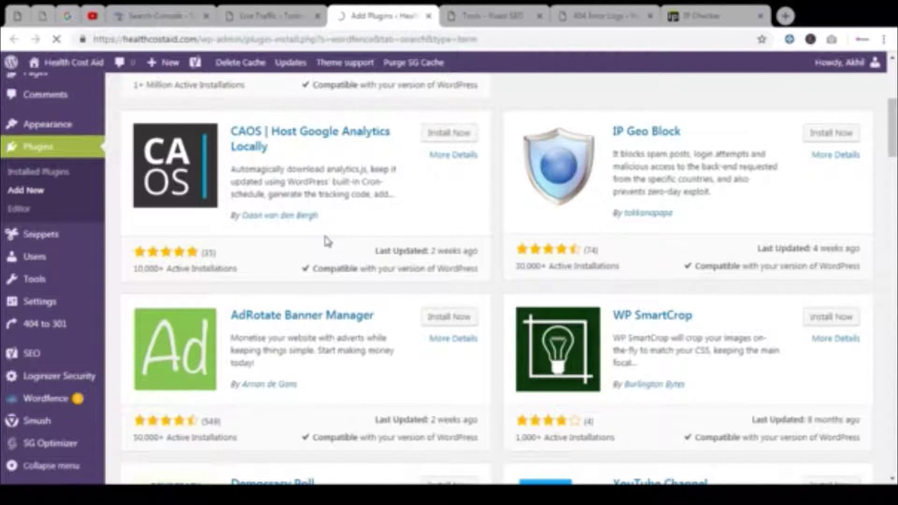
Close the old tab, expand the blocked Russia visit, and select IP 109.234.39.250.
click(316, 16)
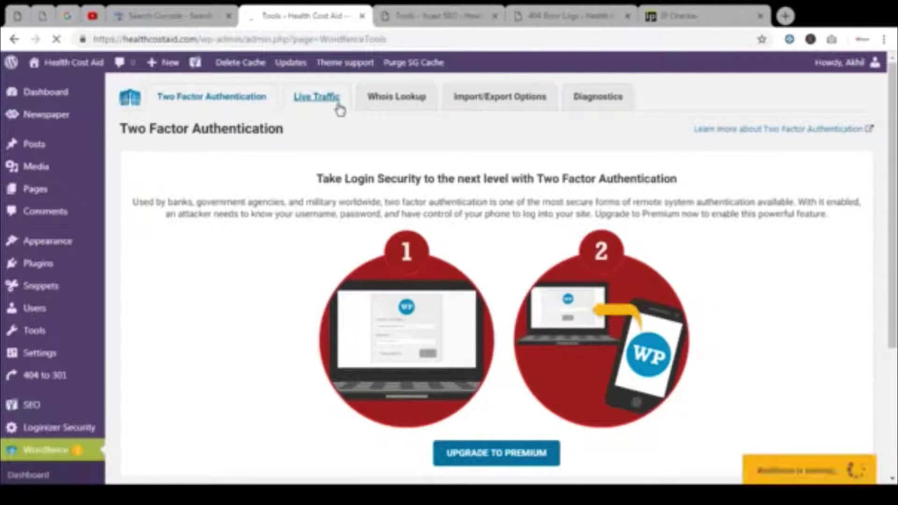
click(338, 105)
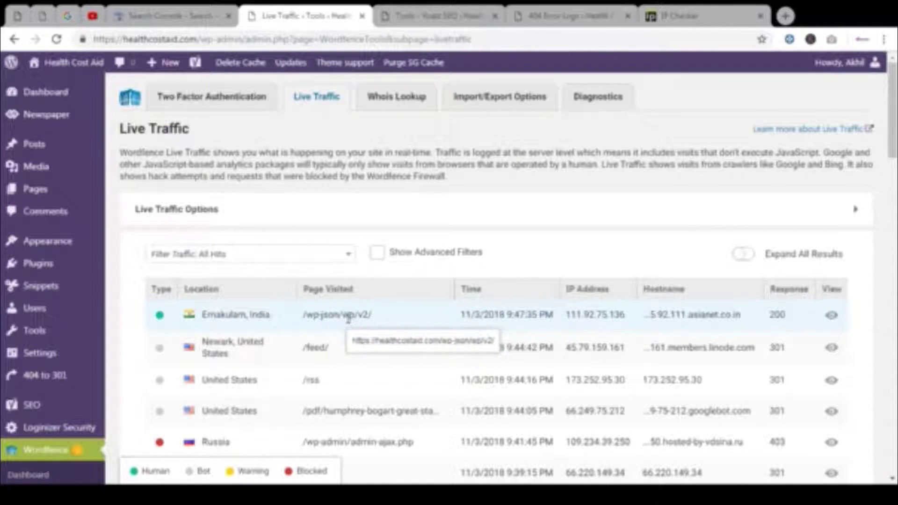
scroll(393, 319, down, 1)
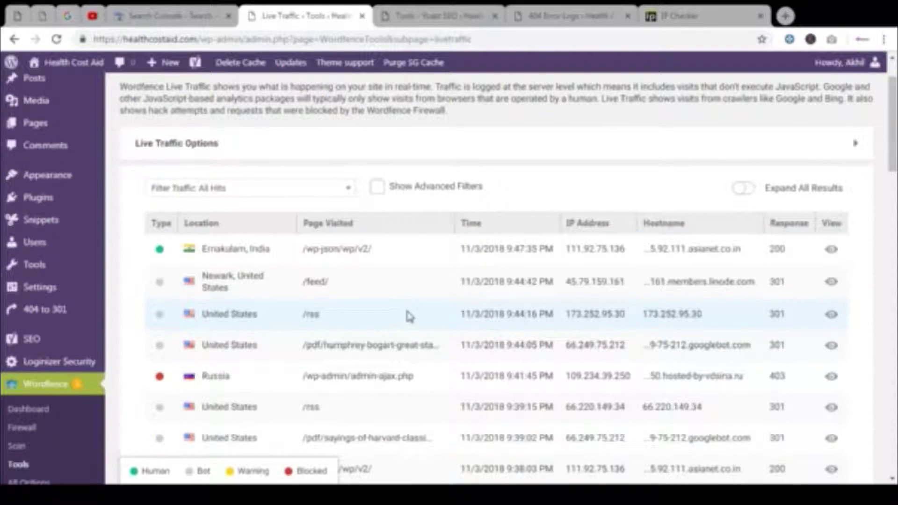
scroll(394, 320, down, 1)
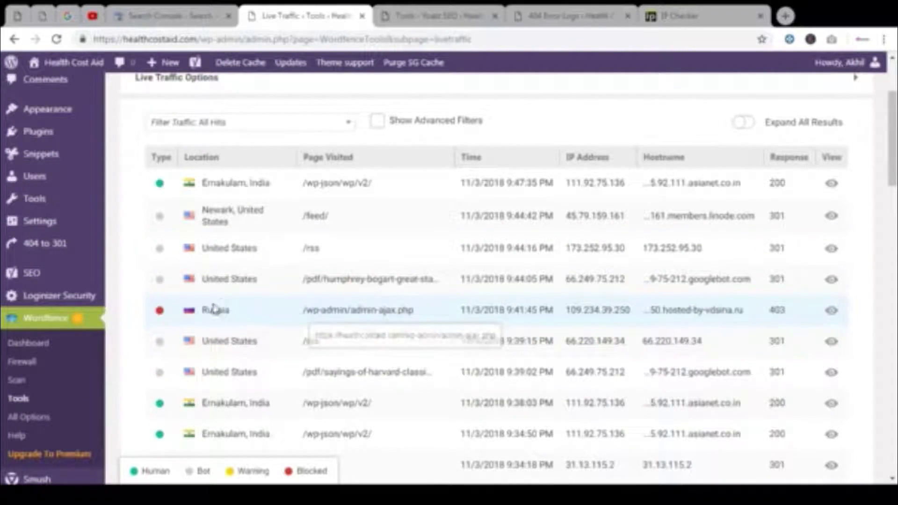
click(349, 316)
scroll(349, 316, down, 1)
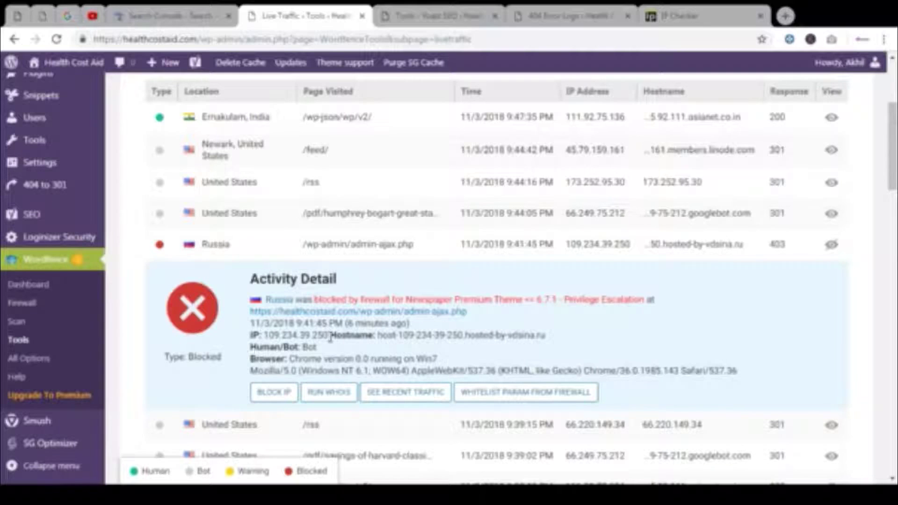
drag(330, 337, 264, 336)
key(ctrl+c)
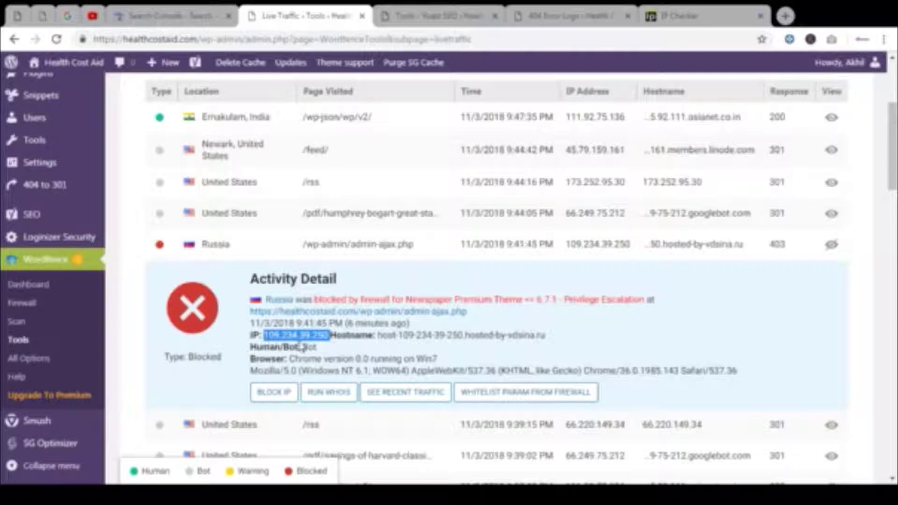
Look up 109.234.39.250 in the IP Checker and highlight its geolocation details.
click(692, 13)
scroll(354, 318, down, 2)
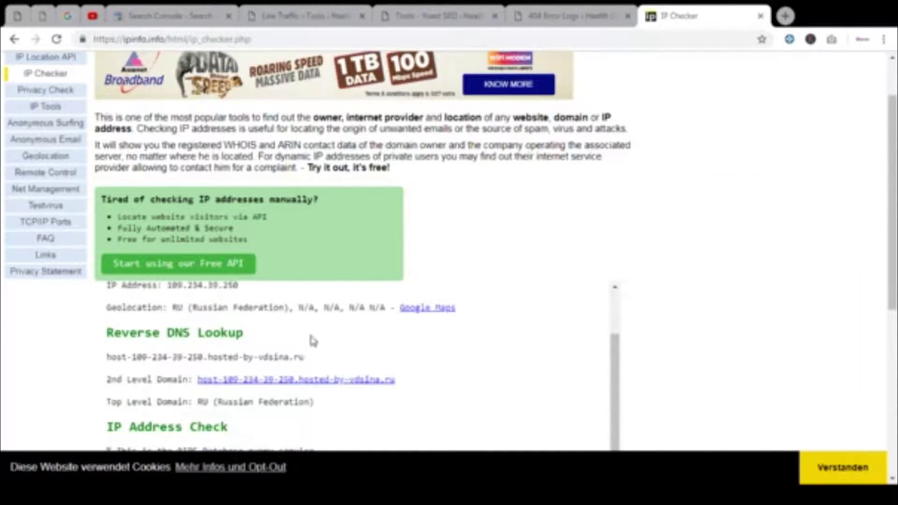
scroll(292, 328, up, 1)
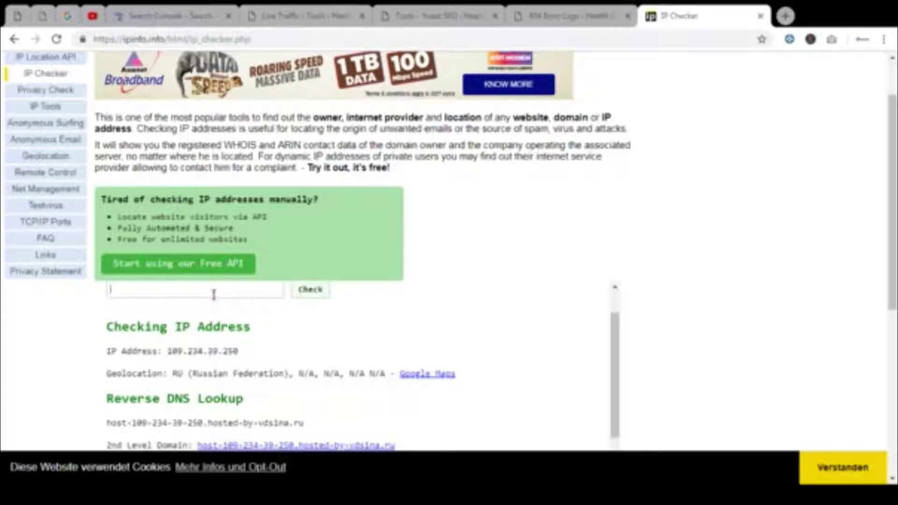
key(ctrl+v)
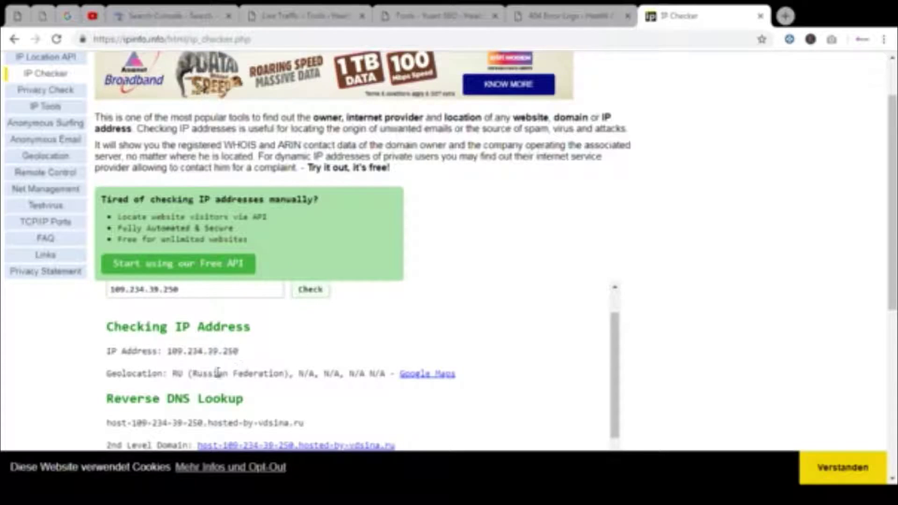
drag(176, 373, 283, 382)
click(363, 375)
scroll(309, 365, down, 1)
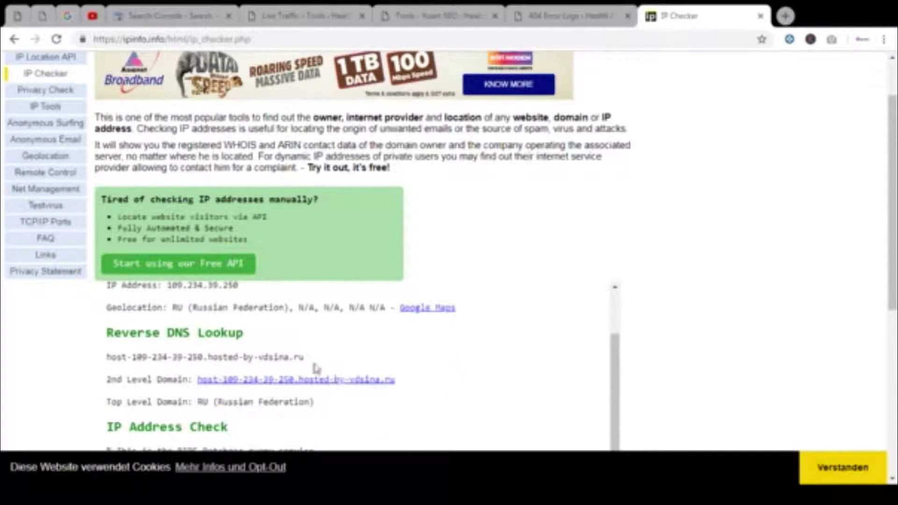
drag(303, 308, 362, 322)
scroll(255, 355, down, 1)
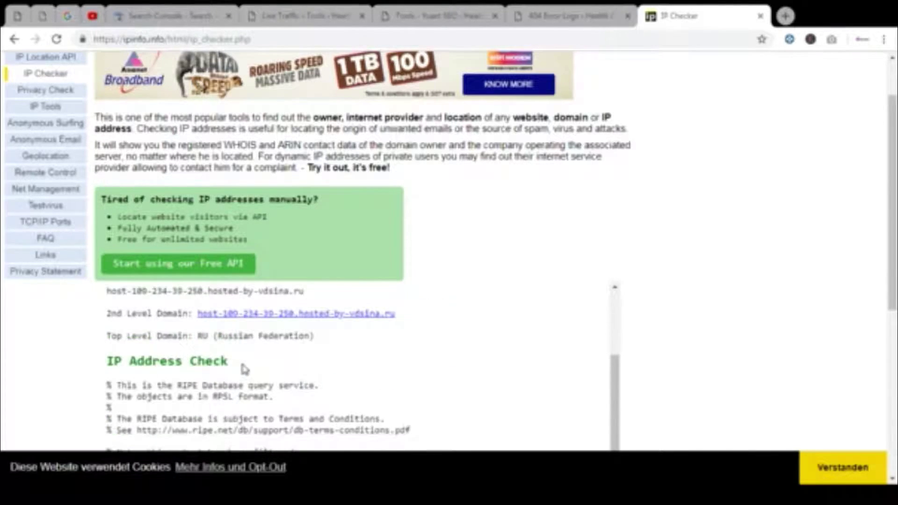
scroll(240, 365, down, 1)
scroll(235, 363, down, 1)
scroll(261, 341, down, 1)
scroll(266, 363, down, 1)
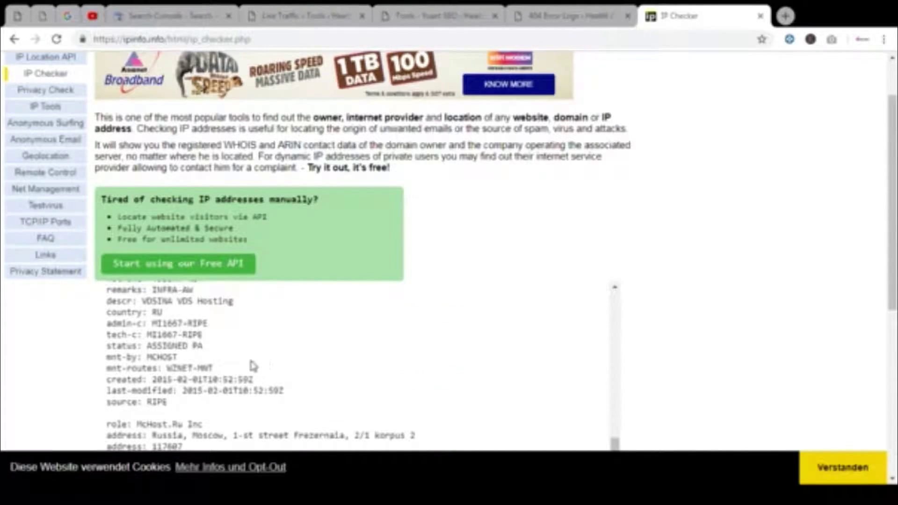
scroll(236, 379, down, 1)
scroll(200, 359, down, 1)
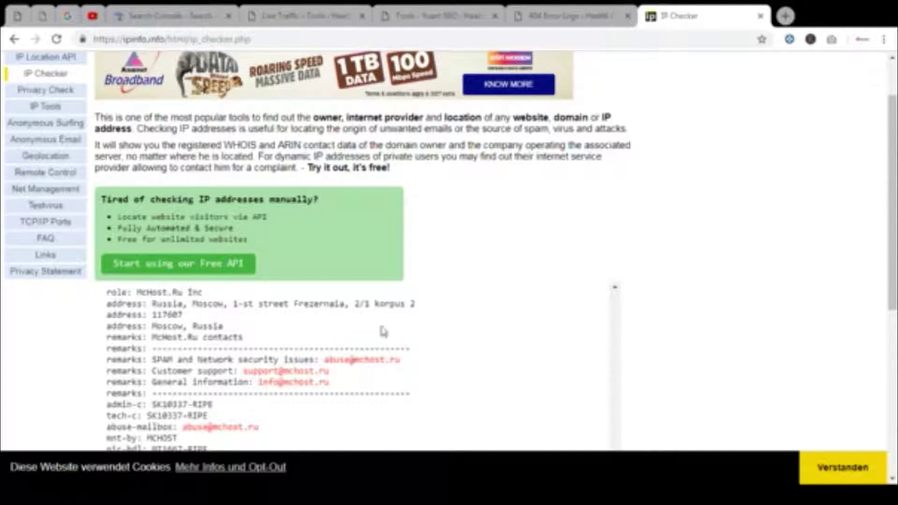
scroll(541, 282, down, 1)
scroll(534, 284, down, 1)
Cross-check the 404 error logs, then select '109.234' from the looked-up address.
click(569, 16)
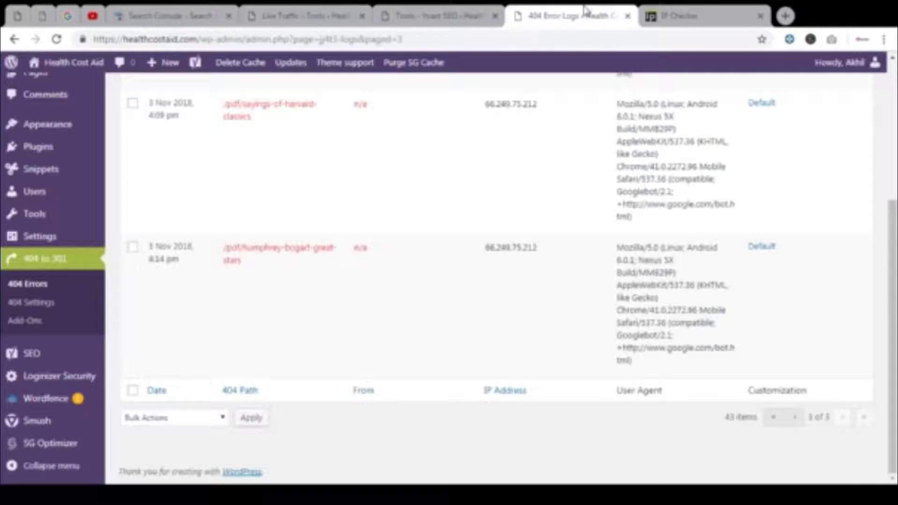
click(414, 12)
click(695, 14)
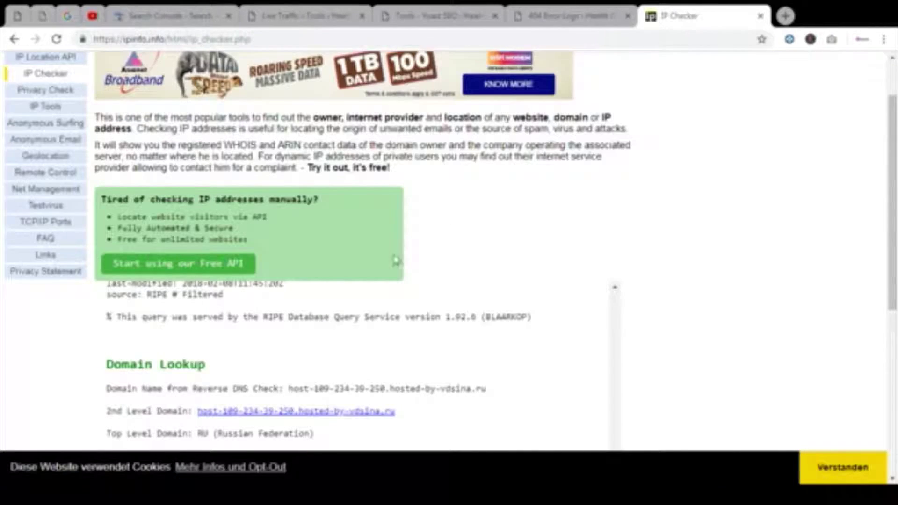
scroll(279, 326, up, 2)
scroll(246, 319, up, 2)
scroll(245, 319, up, 4)
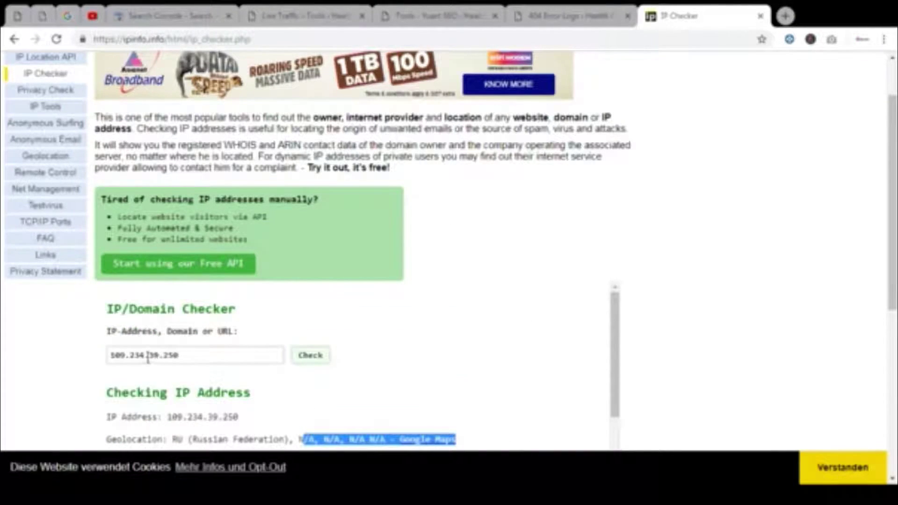
drag(147, 356, 110, 355)
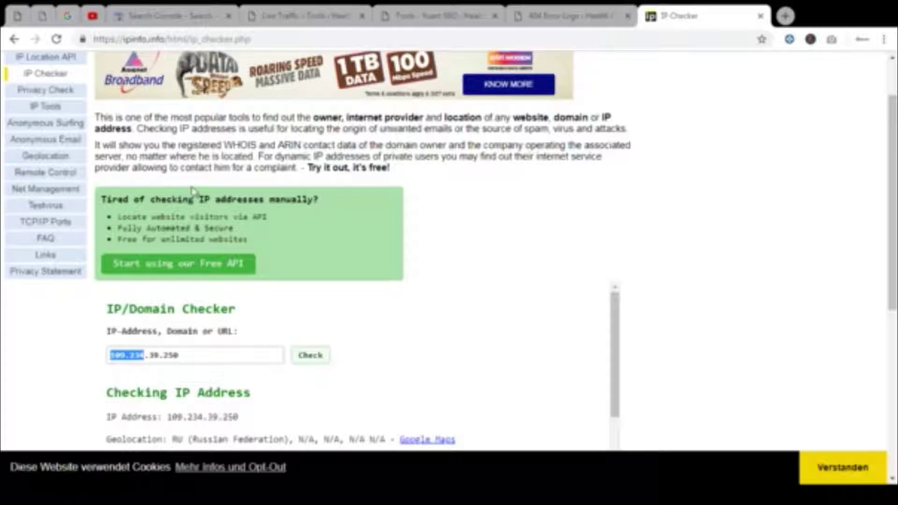
click(435, 14)
scroll(309, 281, down, 10)
scroll(407, 383, down, 2)
scroll(408, 383, down, 5)
scroll(407, 384, down, 5)
scroll(351, 399, down, 4)
Add a new .htaccess line reading 'Deny from 109.234' below the last Deny rule.
click(215, 227)
key(Return)
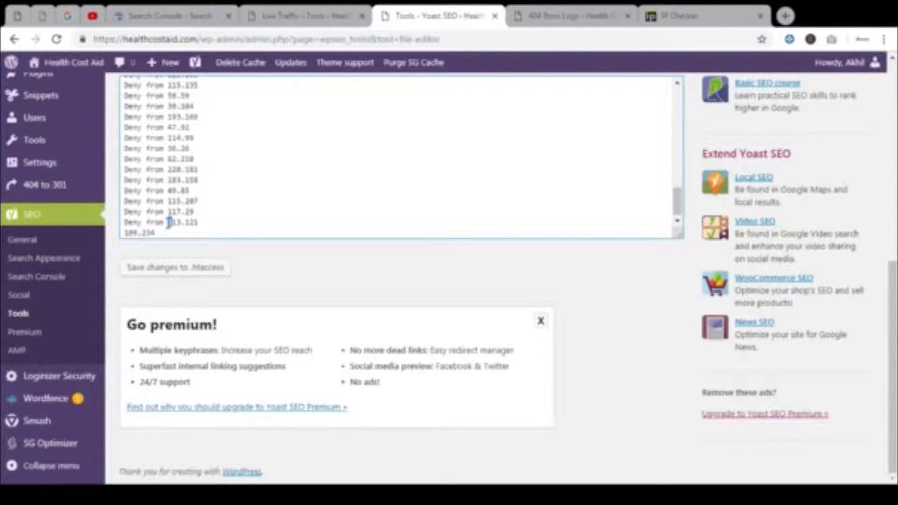
drag(168, 222, 125, 222)
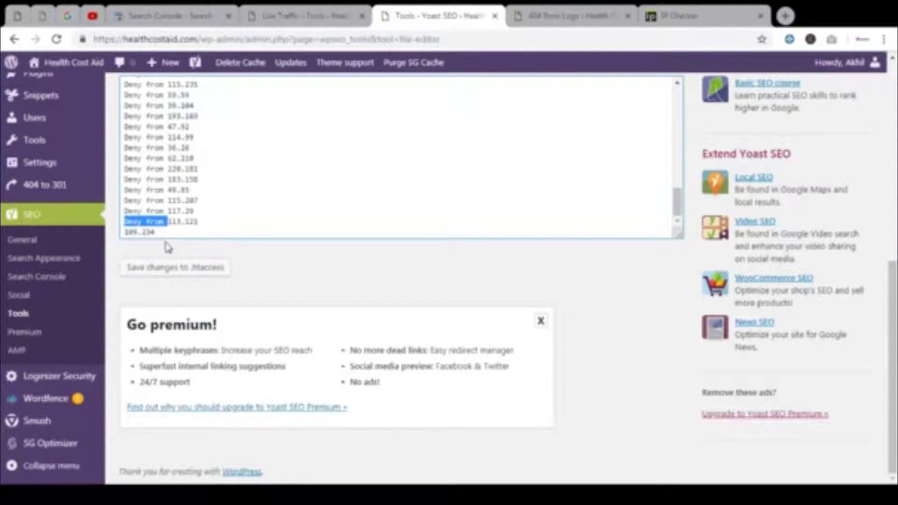
click(126, 232)
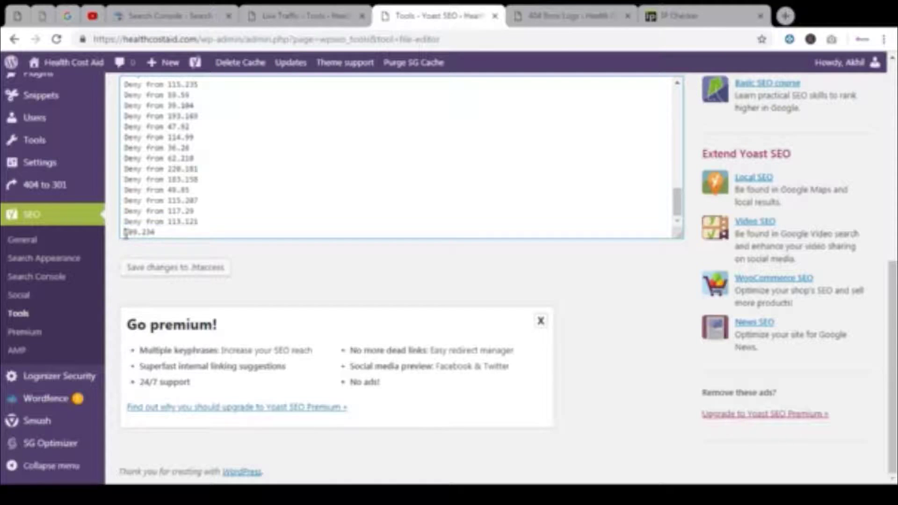
text(Deny from)
scroll(187, 172, up, 2)
scroll(196, 198, down, 2)
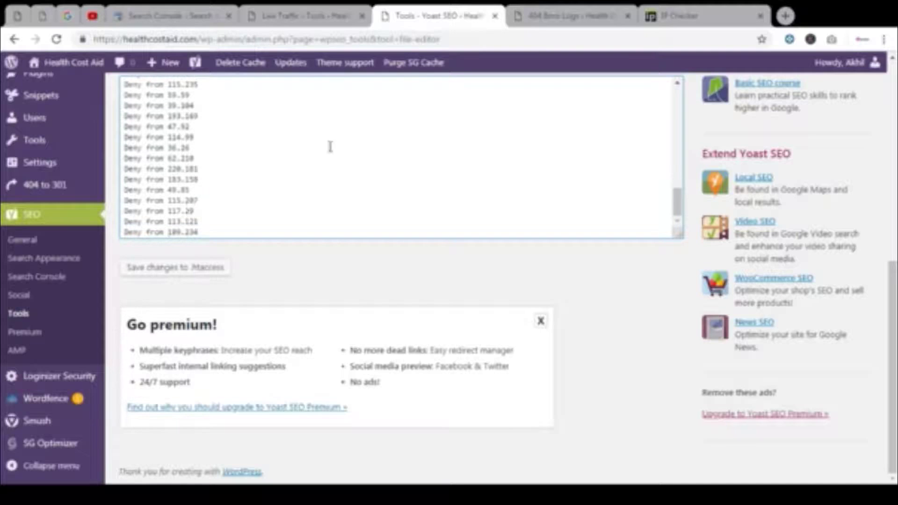
Inspect details of the /rss, instant-articles, India /rss and France bot visits.
click(302, 15)
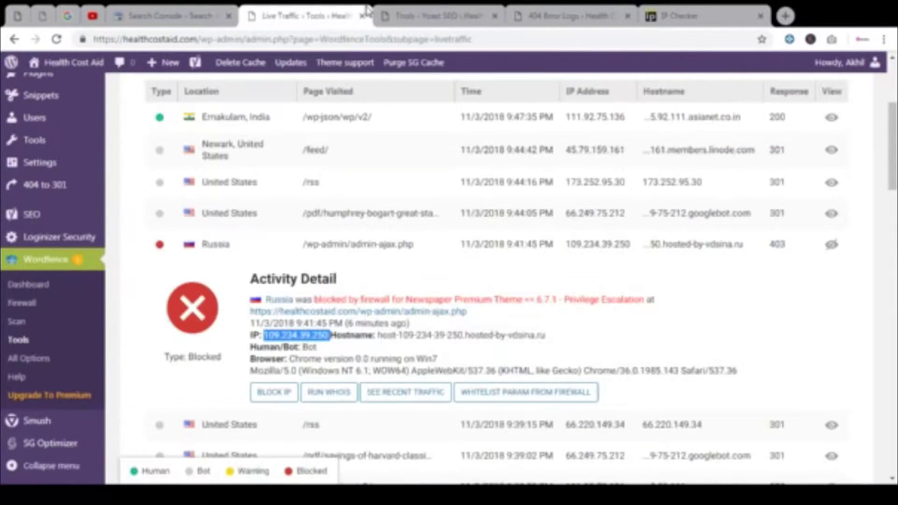
scroll(413, 102, down, 2)
scroll(373, 214, down, 2)
scroll(372, 222, down, 3)
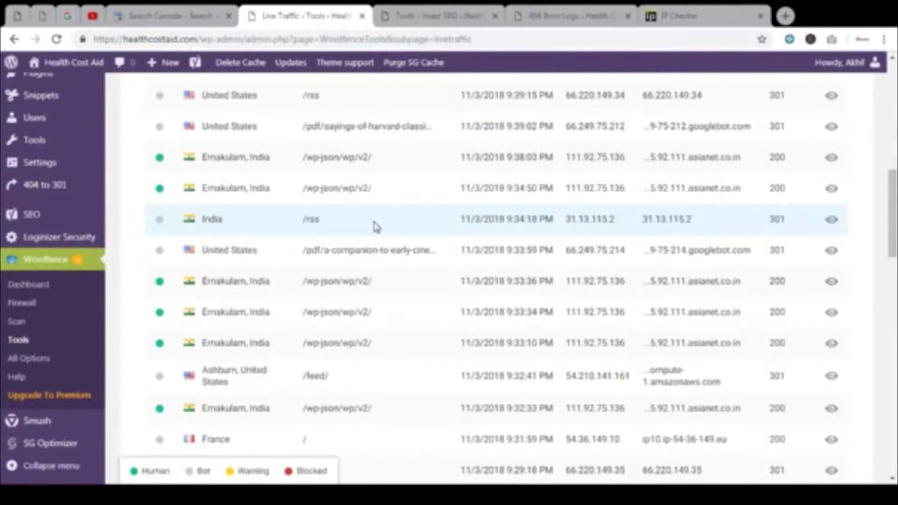
scroll(374, 226, down, 1)
scroll(320, 316, down, 2)
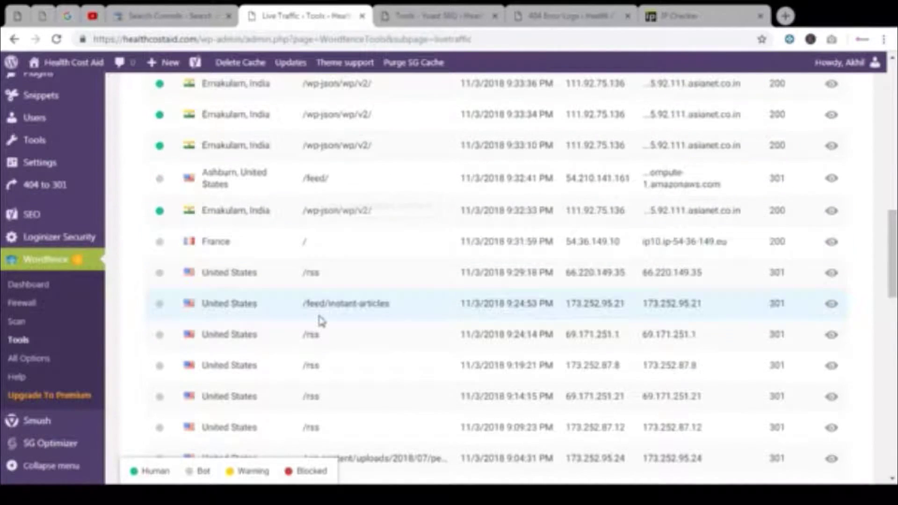
scroll(315, 281, down, 1)
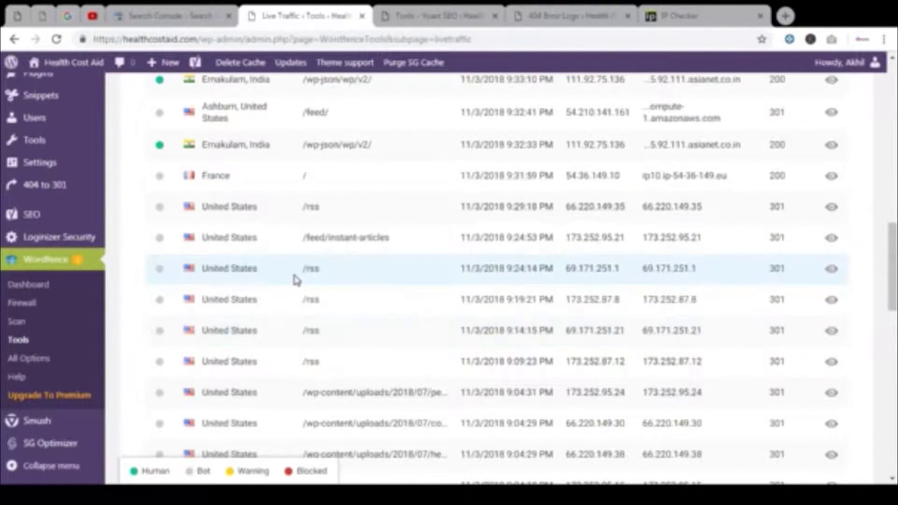
scroll(295, 276, down, 3)
scroll(294, 277, down, 3)
click(270, 276)
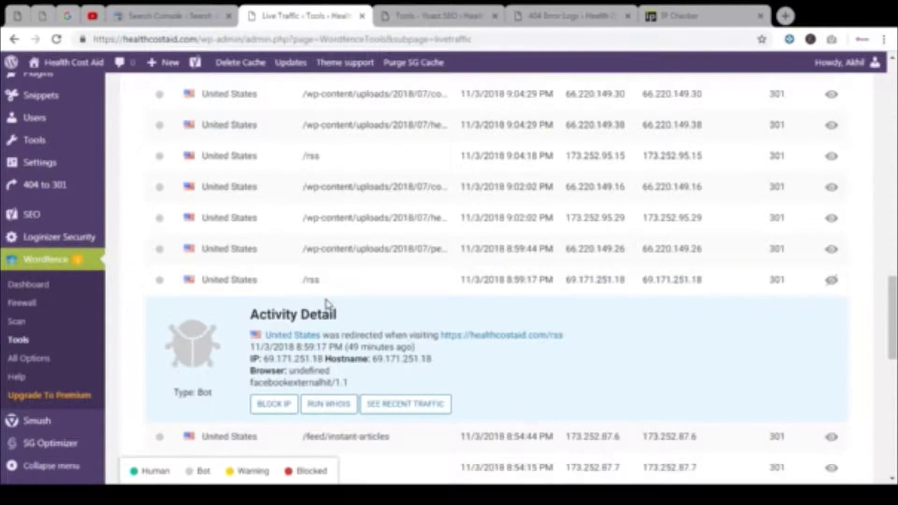
scroll(436, 380, down, 2)
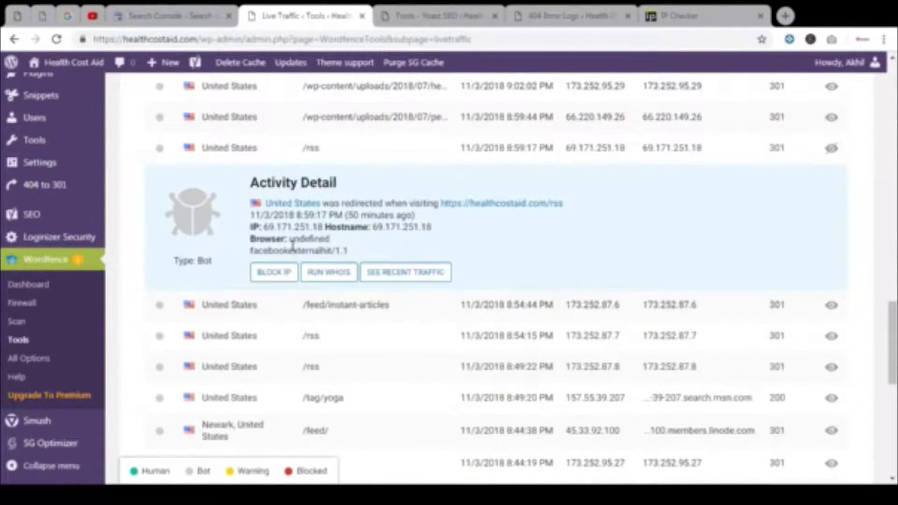
drag(293, 250, 262, 250)
click(334, 309)
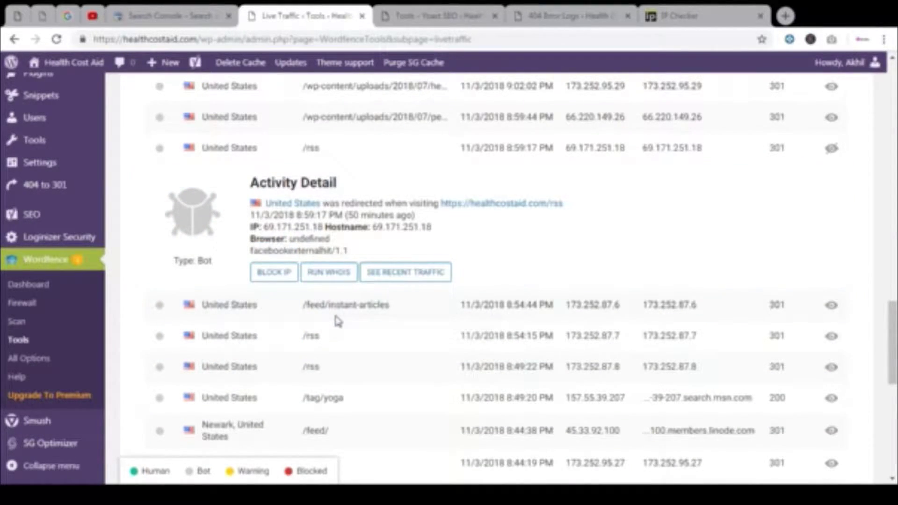
scroll(335, 311, down, 2)
scroll(287, 325, down, 3)
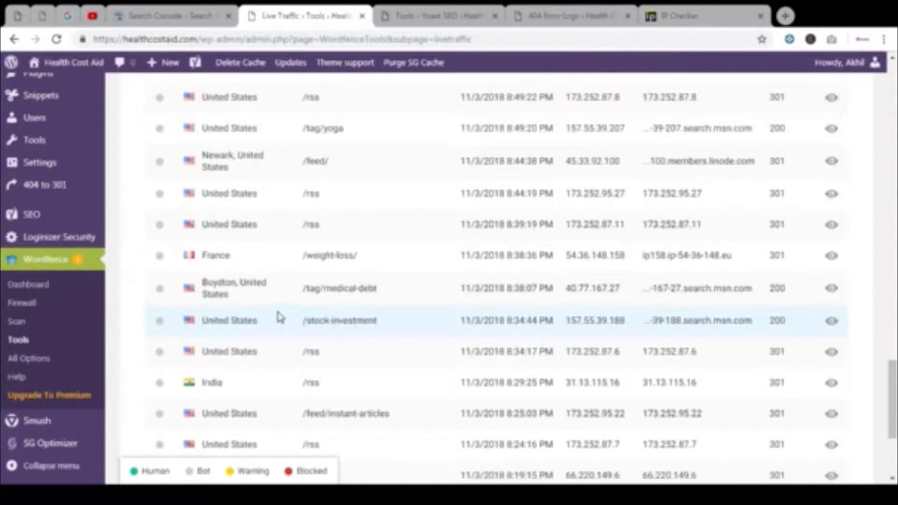
scroll(275, 306, down, 2)
click(284, 254)
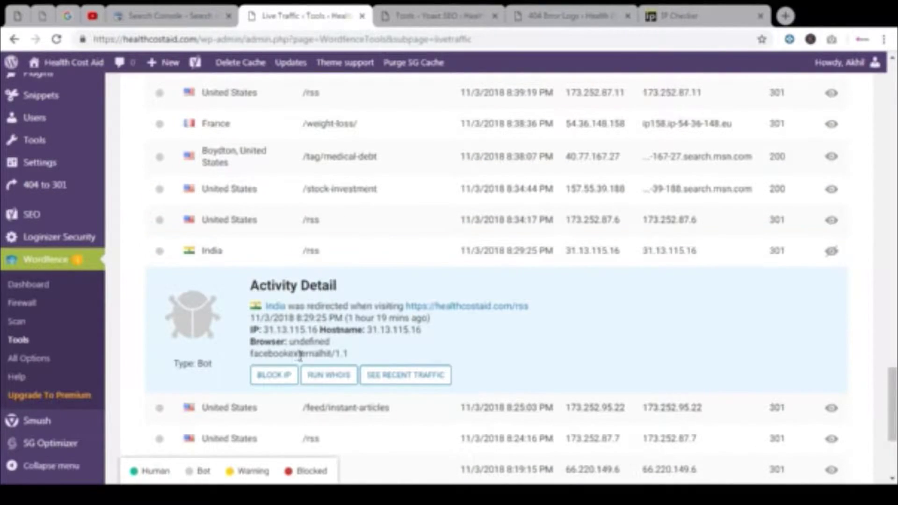
scroll(300, 357, down, 3)
click(315, 347)
scroll(324, 358, down, 2)
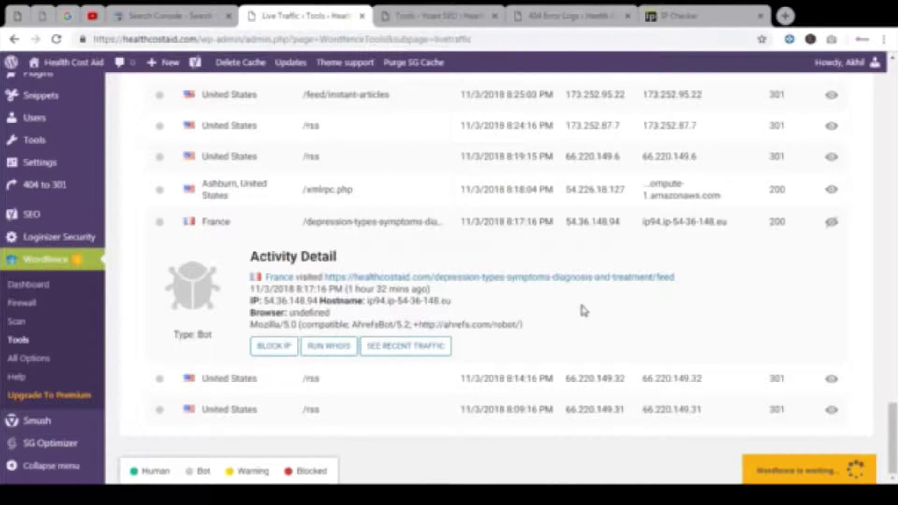
scroll(581, 311, down, 1)
scroll(754, 316, down, 1)
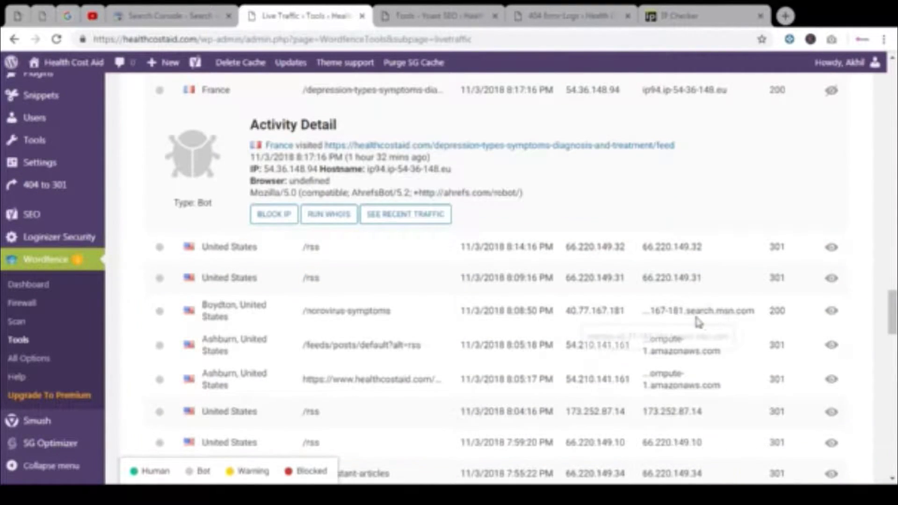
scroll(611, 307, down, 2)
scroll(465, 297, down, 2)
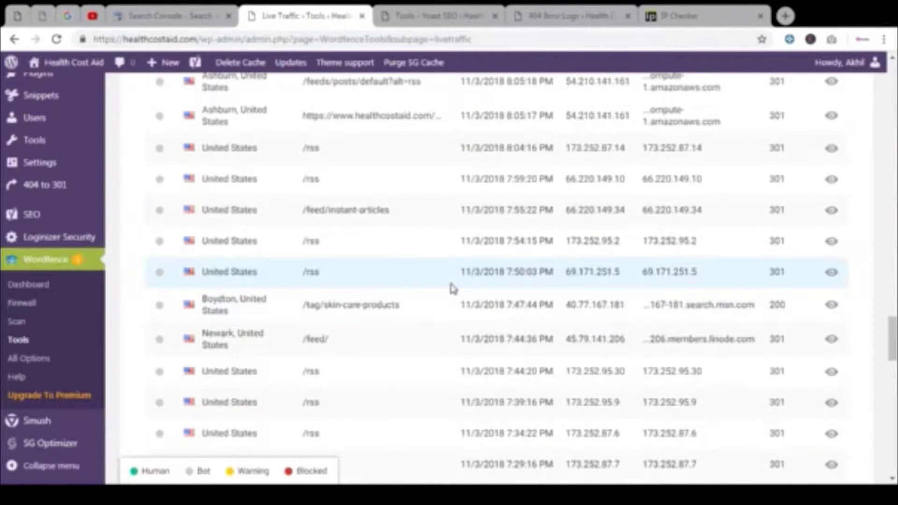
scroll(451, 288, down, 2)
scroll(443, 286, down, 4)
scroll(443, 285, down, 4)
scroll(440, 282, down, 4)
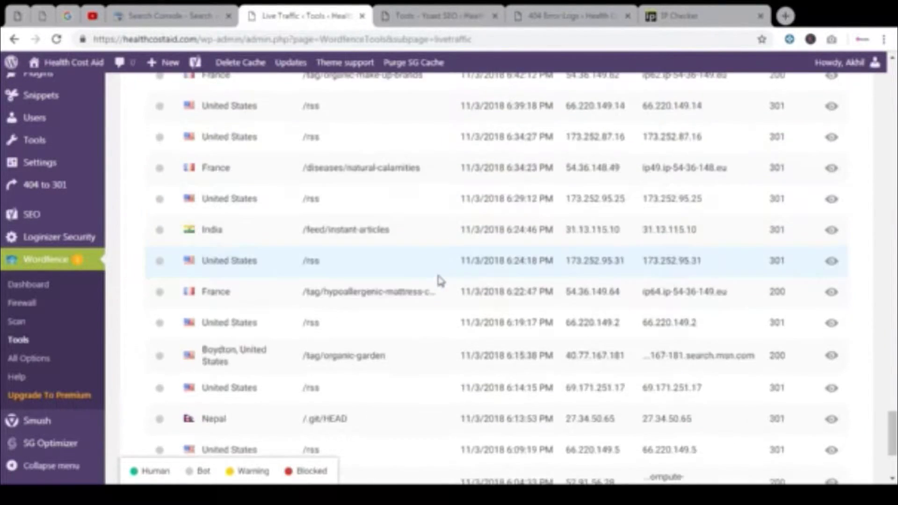
scroll(437, 280, down, 3)
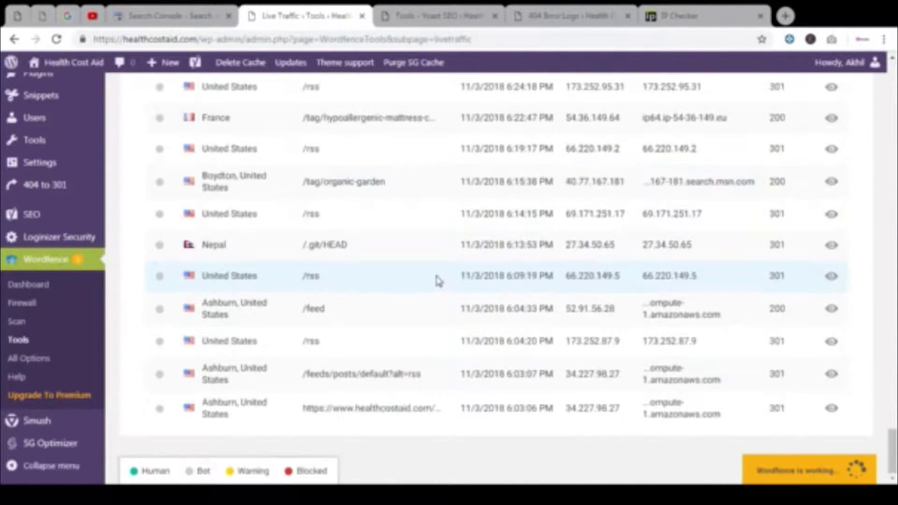
Open the Activity Detail of the Nepal bot visit requesting /.git/HEAD.
click(360, 245)
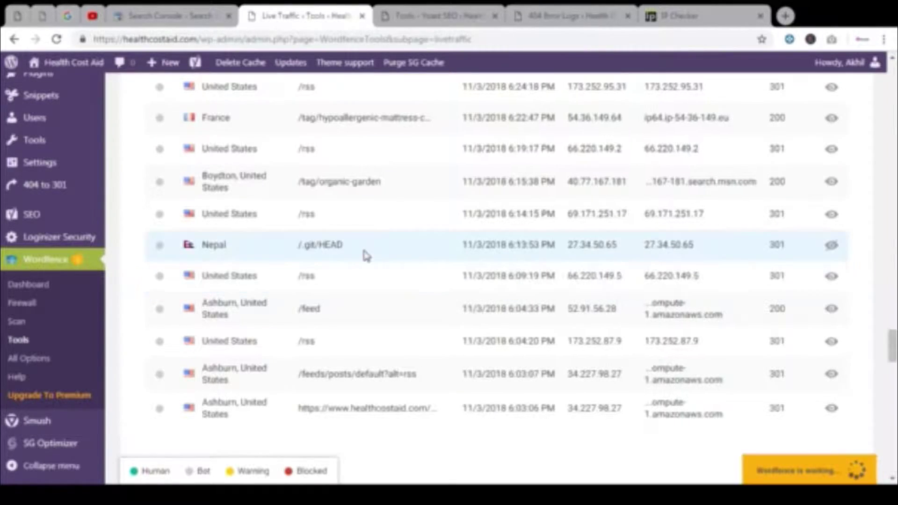
click(378, 254)
click(377, 252)
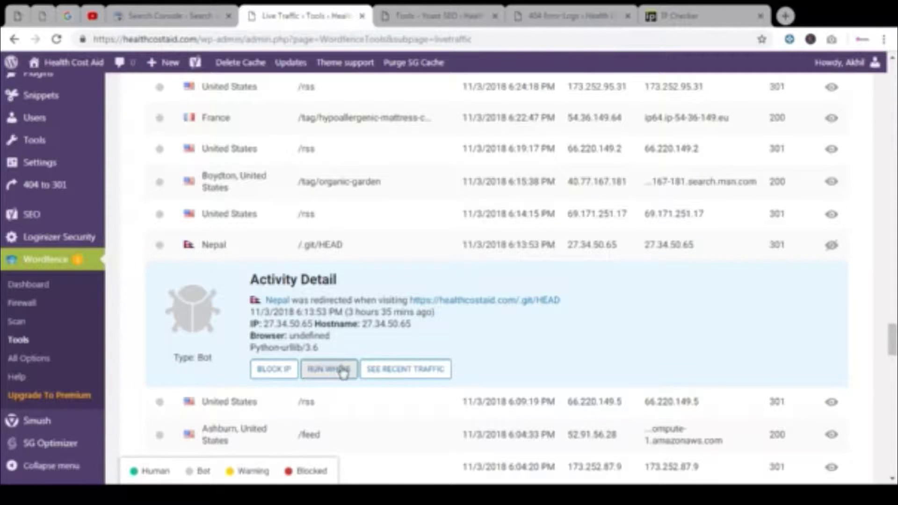
scroll(341, 367, down, 2)
scroll(341, 363, down, 2)
scroll(341, 363, down, 2)
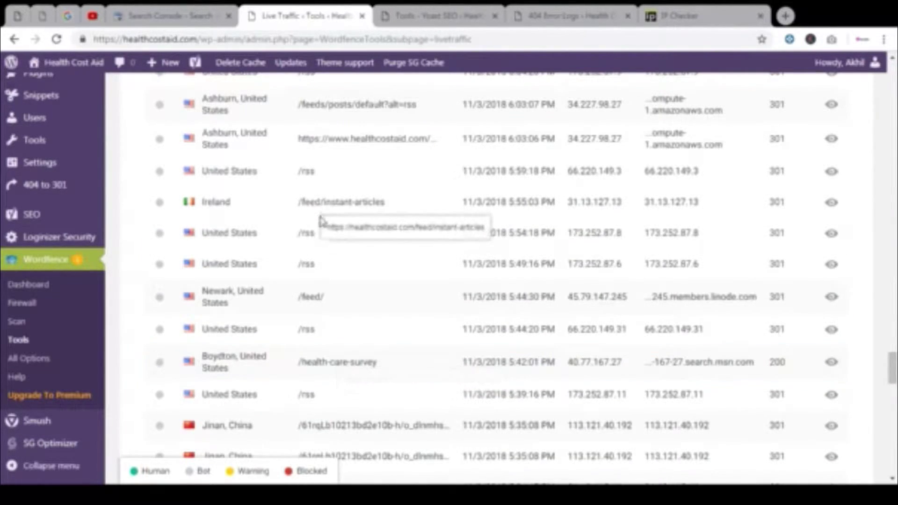
scroll(295, 414, down, 2)
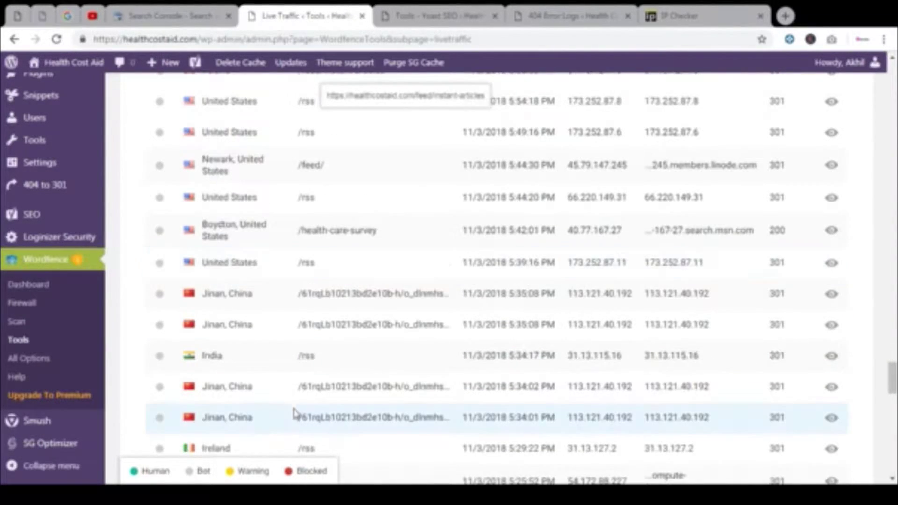
Expand the Jinan visit, check the 404 logs, and find the 'Deny from 113.121' rule.
click(307, 296)
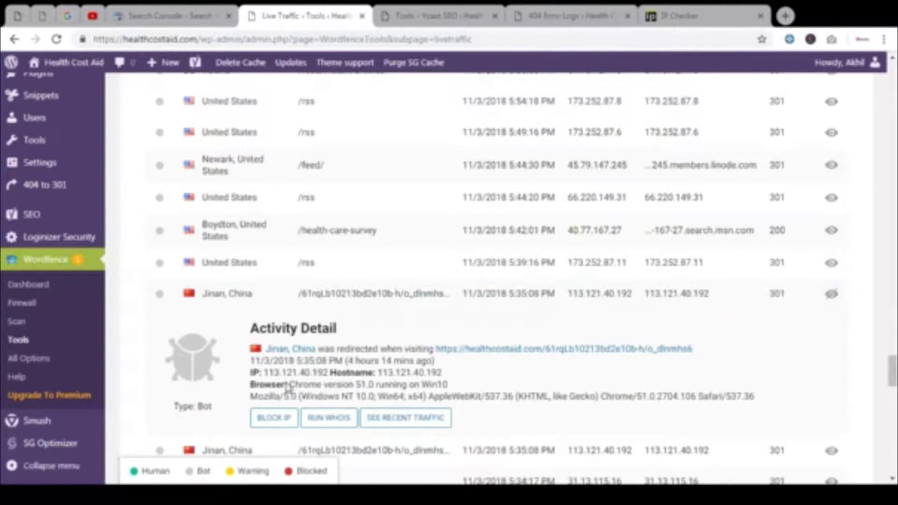
click(568, 16)
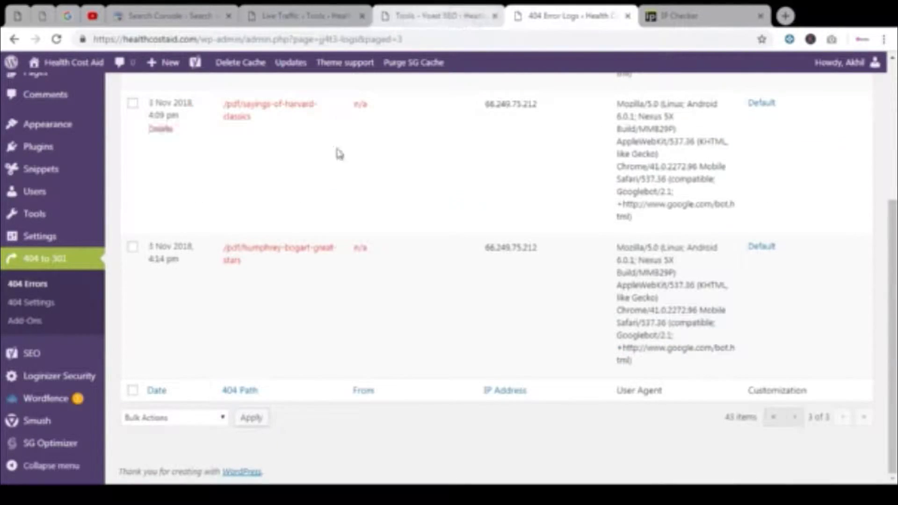
scroll(449, 281, up, 1)
scroll(464, 287, up, 2)
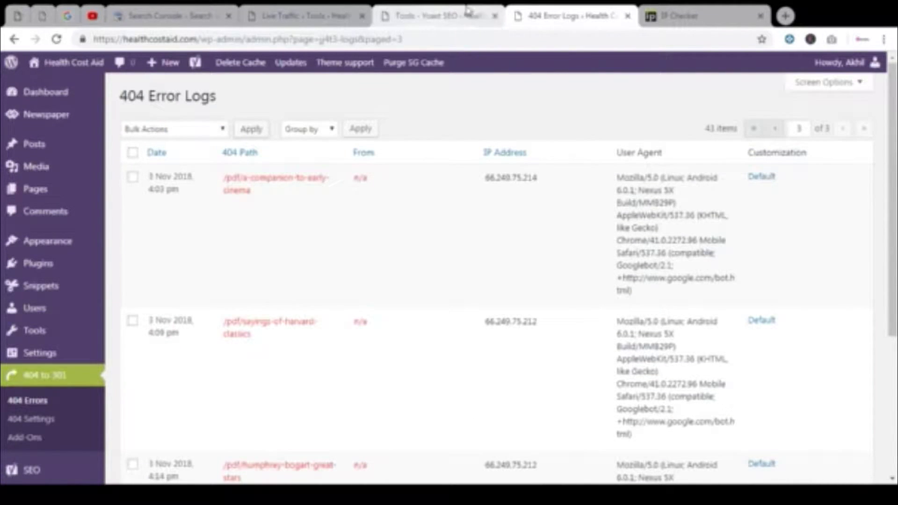
scroll(592, 328, down, 3)
scroll(712, 432, down, 2)
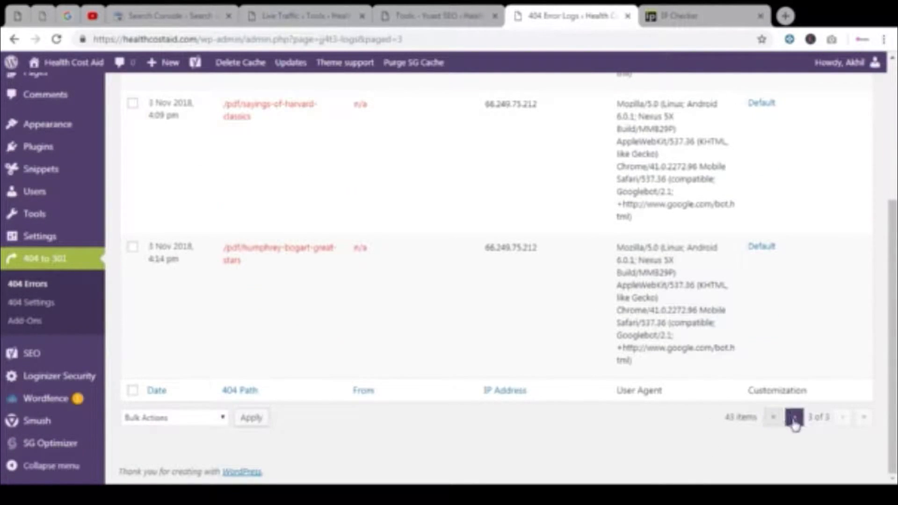
click(309, 16)
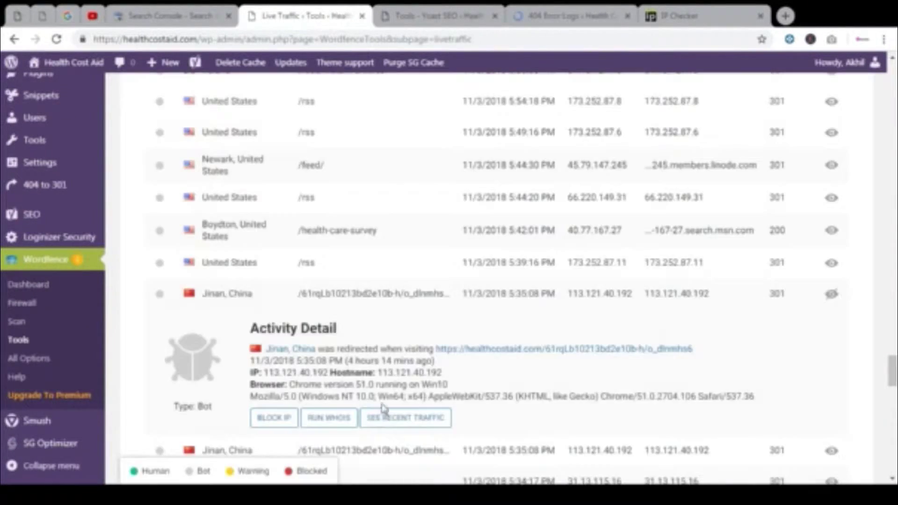
click(436, 12)
drag(199, 222, 125, 222)
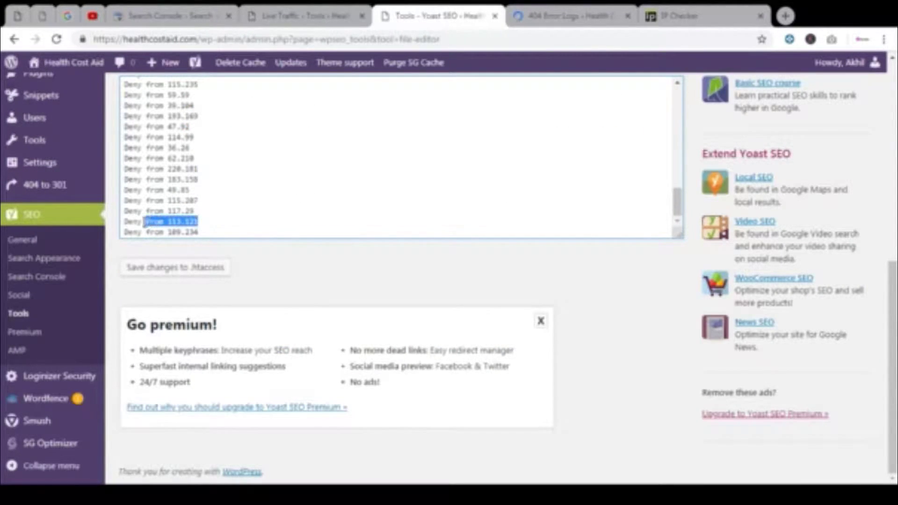
Note how long ago the Jinan visit happened and recheck the 404 error logs.
click(295, 14)
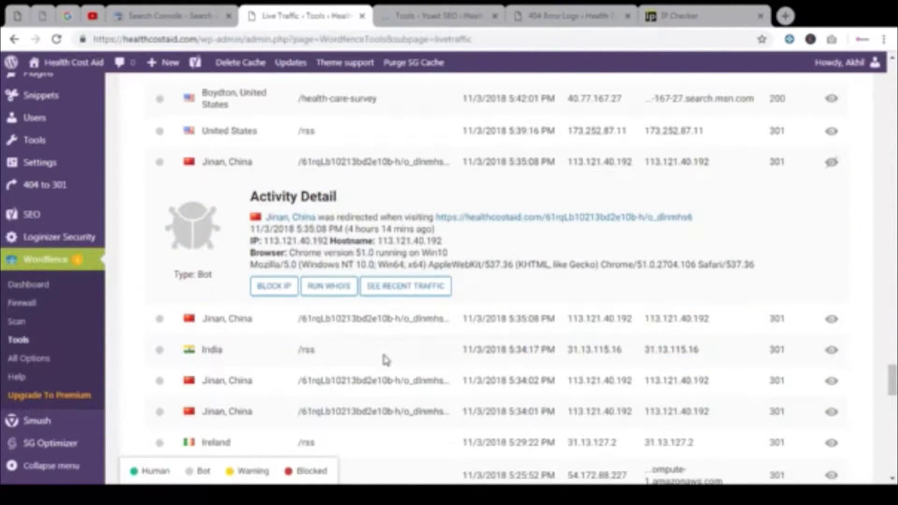
drag(360, 229, 408, 228)
click(552, 11)
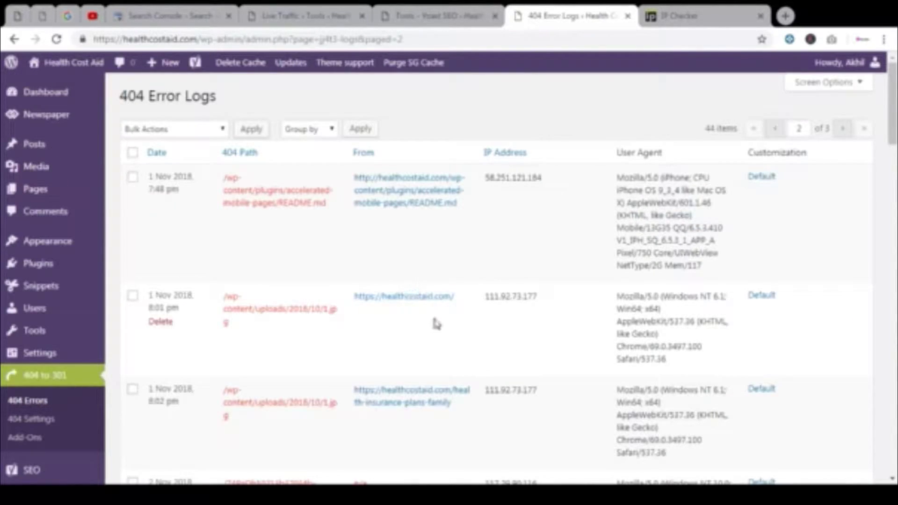
click(339, 10)
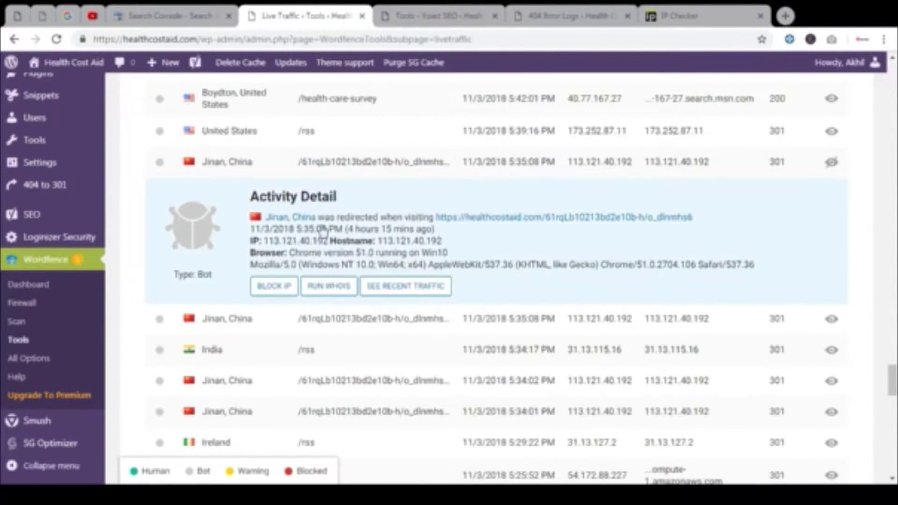
scroll(354, 311, up, 1)
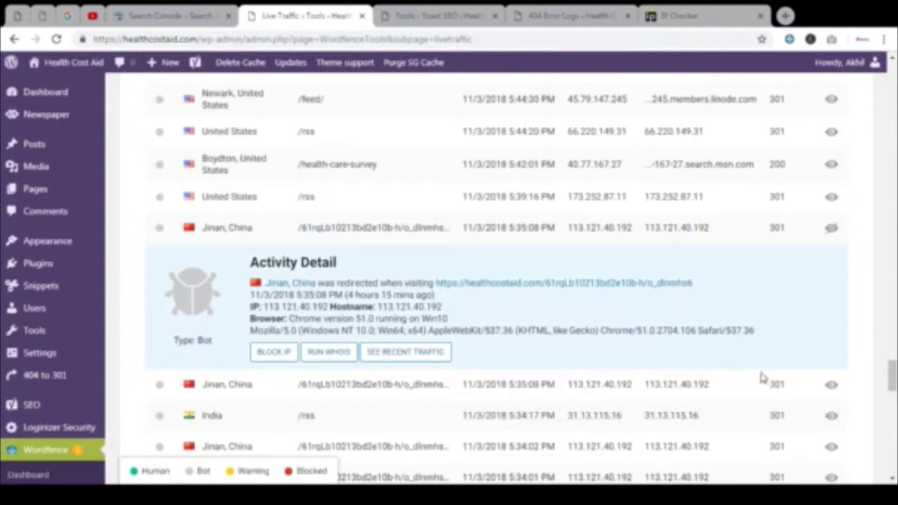
drag(892, 376, 893, 78)
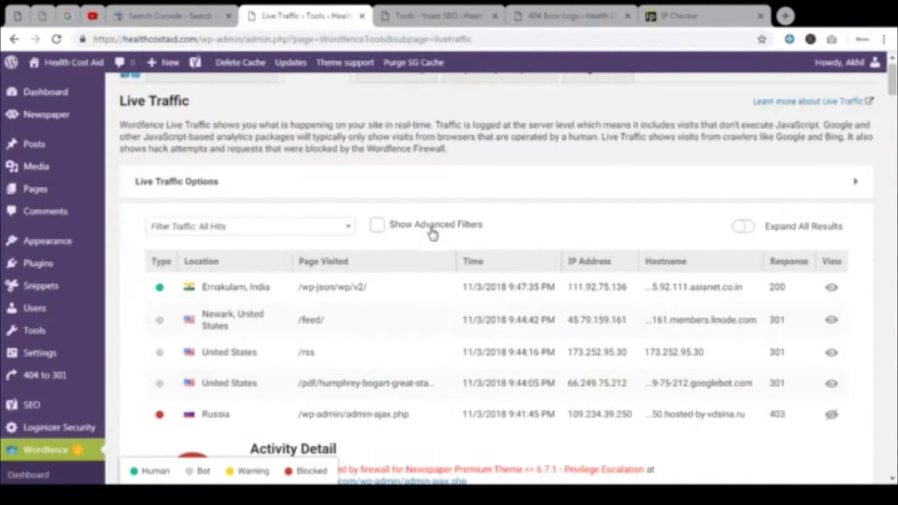
Add an advanced Firewall Response = OK filter, then switch it to HTTP Response Code.
click(433, 234)
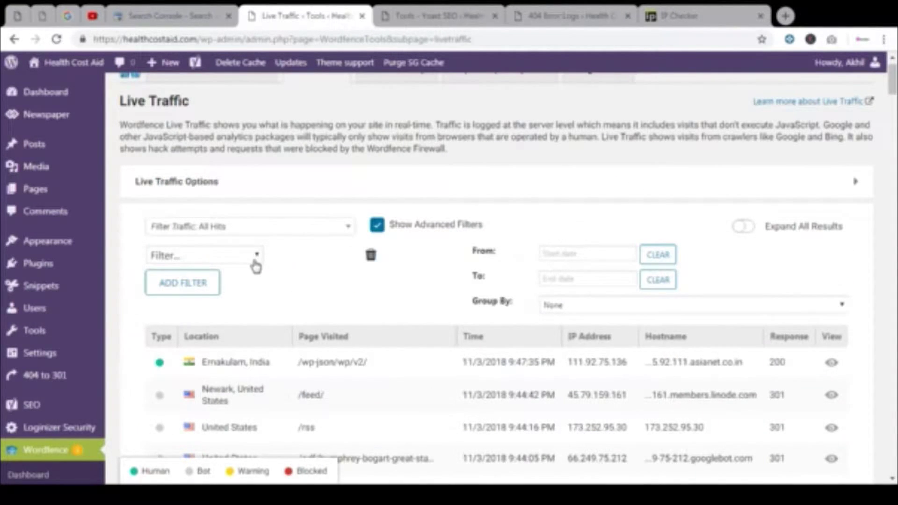
click(219, 291)
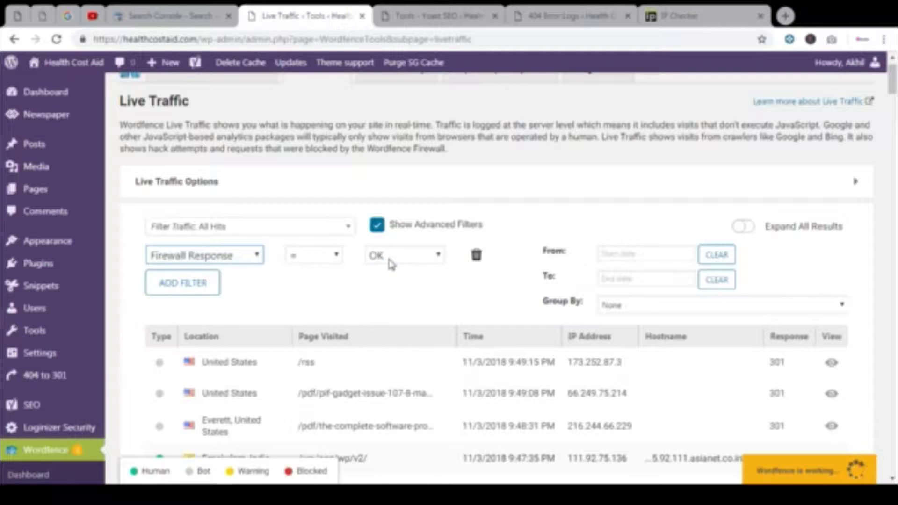
click(434, 257)
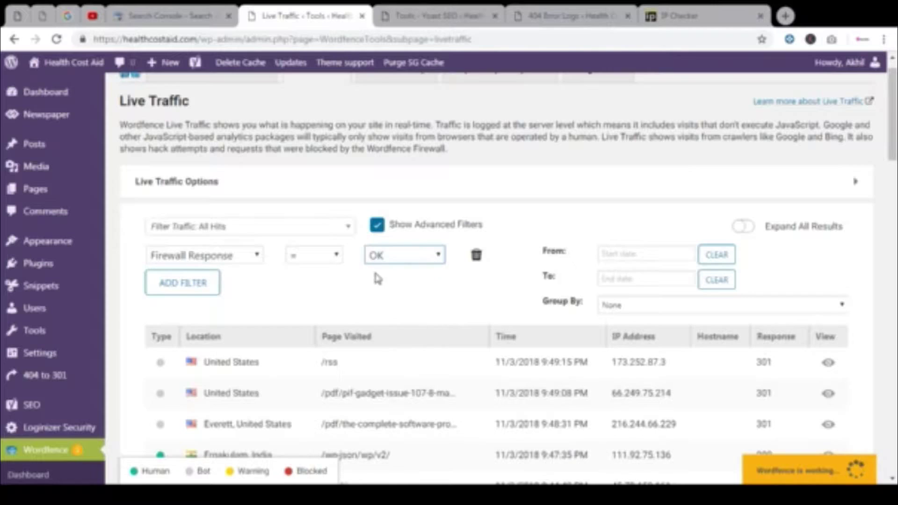
click(334, 260)
click(222, 272)
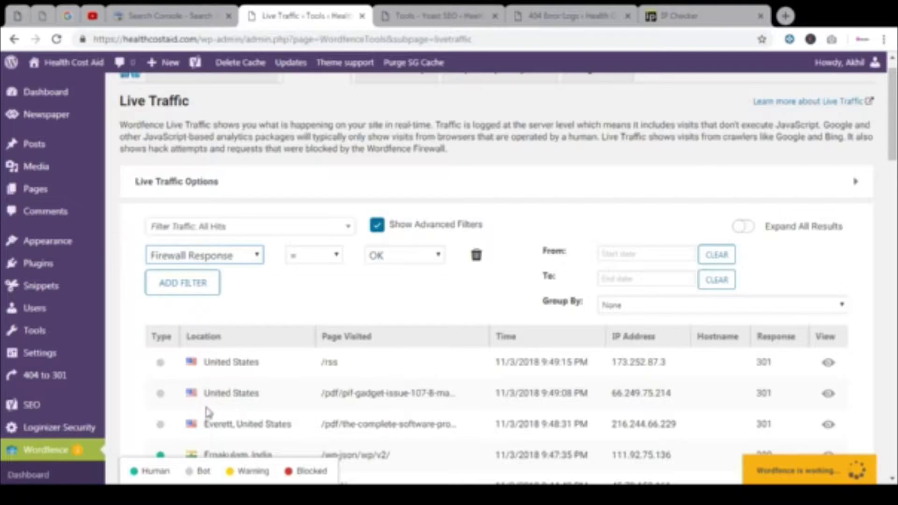
key(Down)
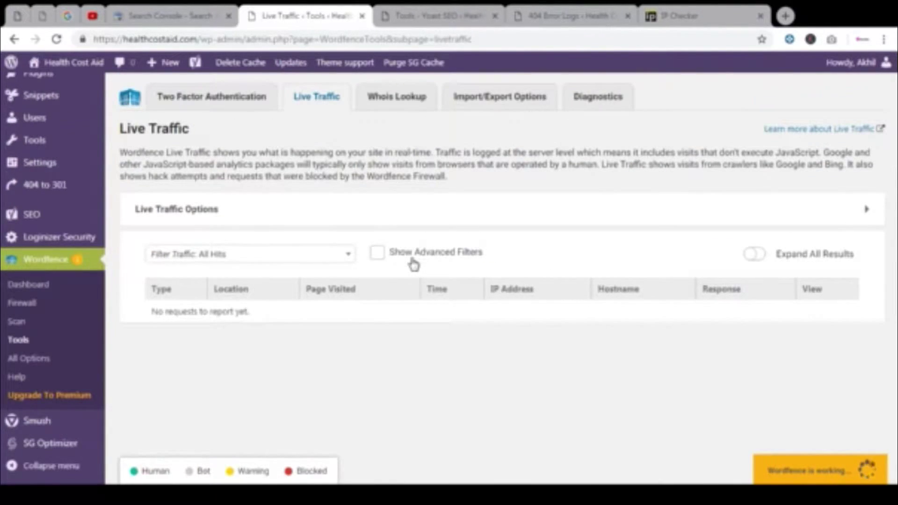
Re-enable advanced filters and select the empty HTTP Response Code value box.
click(377, 253)
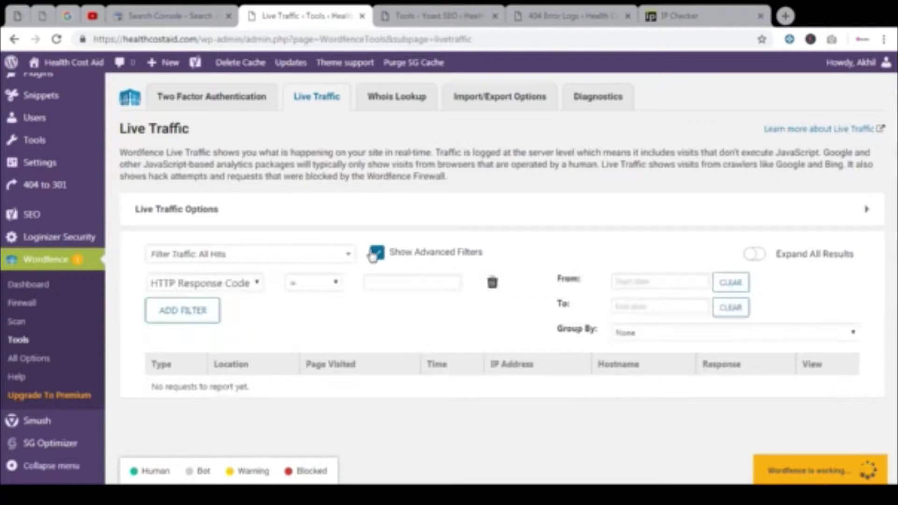
click(385, 281)
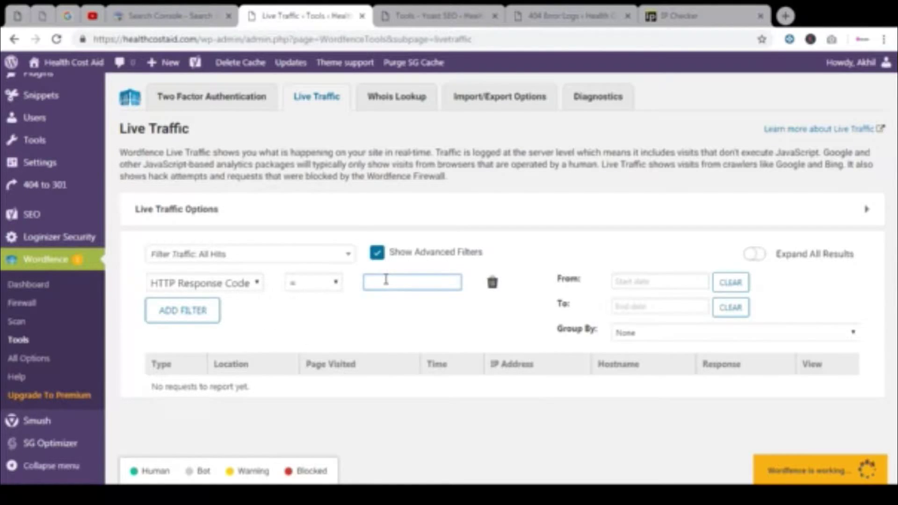